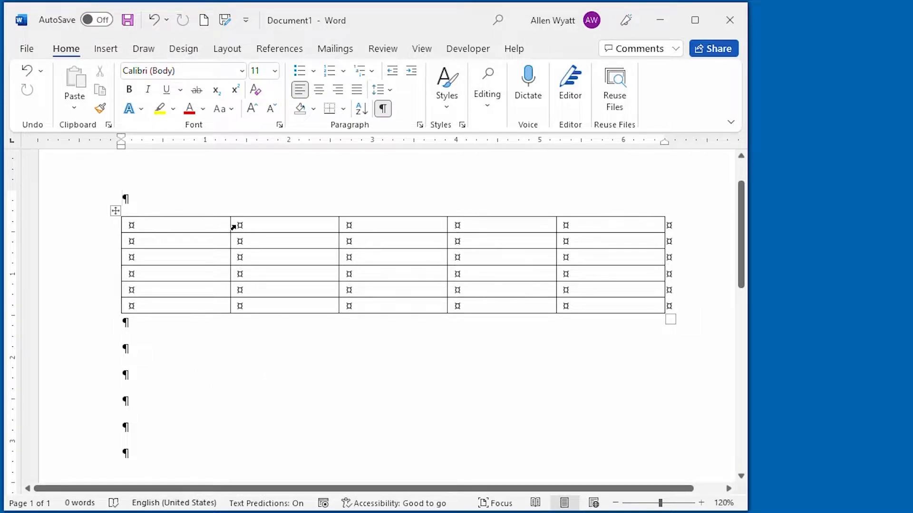
- Merge the second, third and fourth cells of the table's first row, and undo the merge
drag(233, 228, 474, 230)
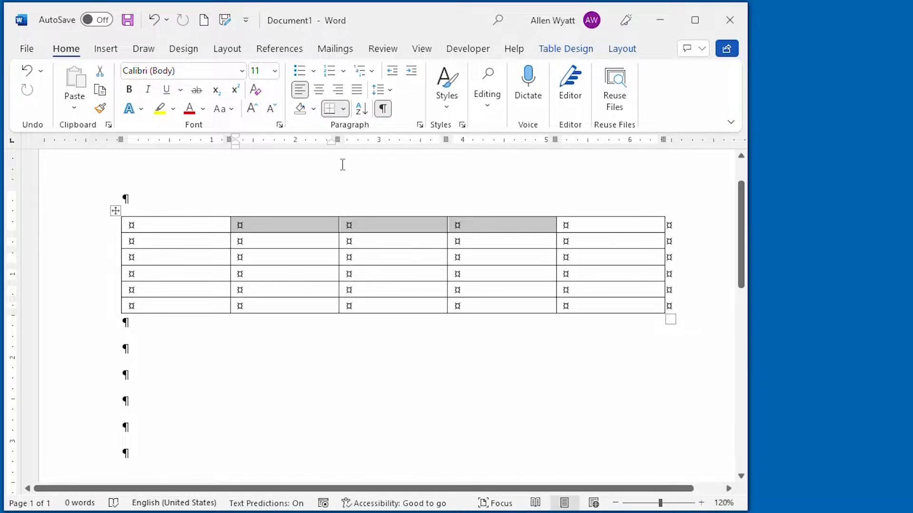
click(623, 50)
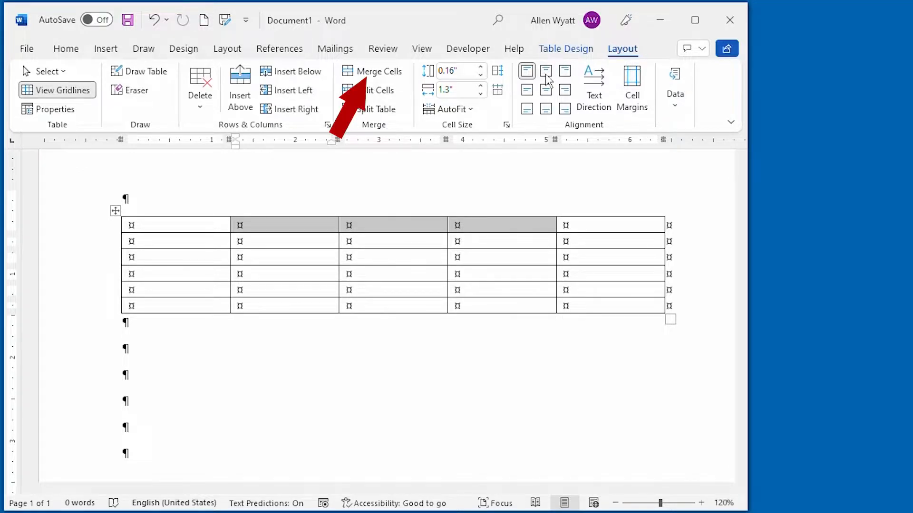
click(373, 71)
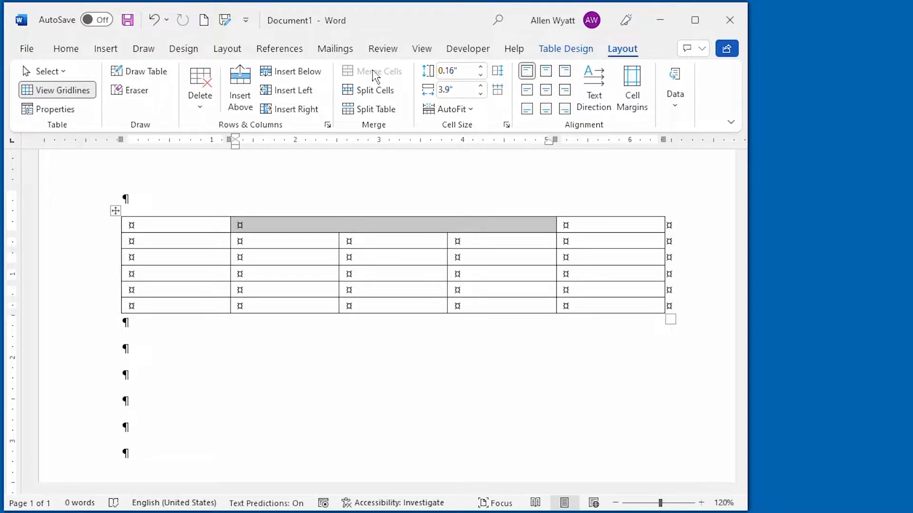
key(ctrl+z)
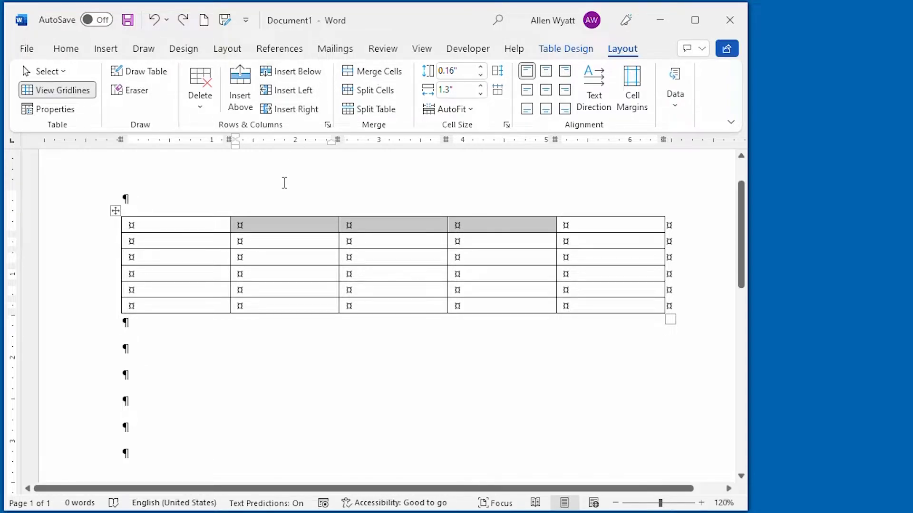
- Enter "One", "Two" and "Three" in the second, third and fourth cells of the table's first row
click(273, 226)
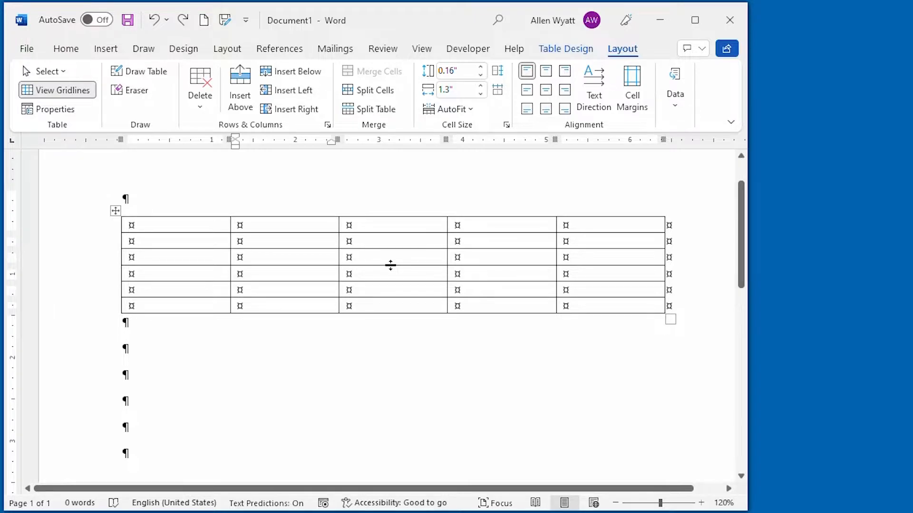
text(One)
key(Tab)
text(Two)
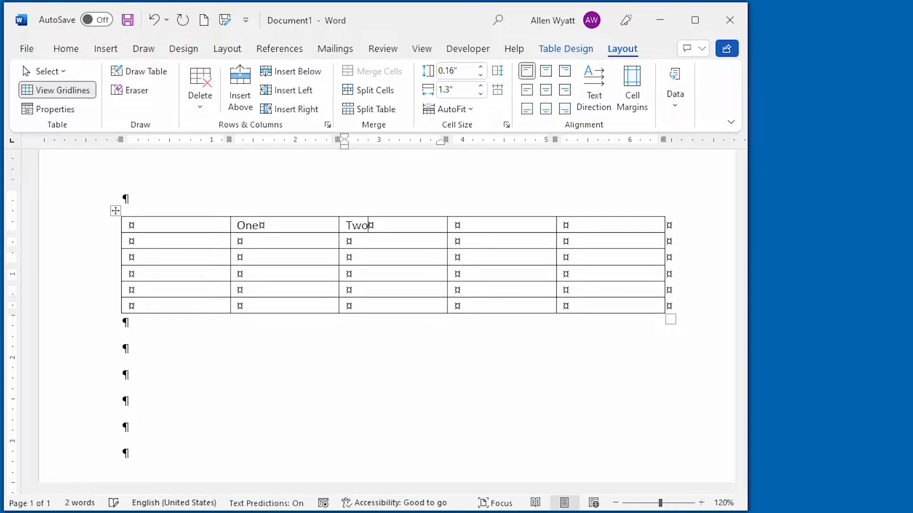
key(Tab)
text(Three)
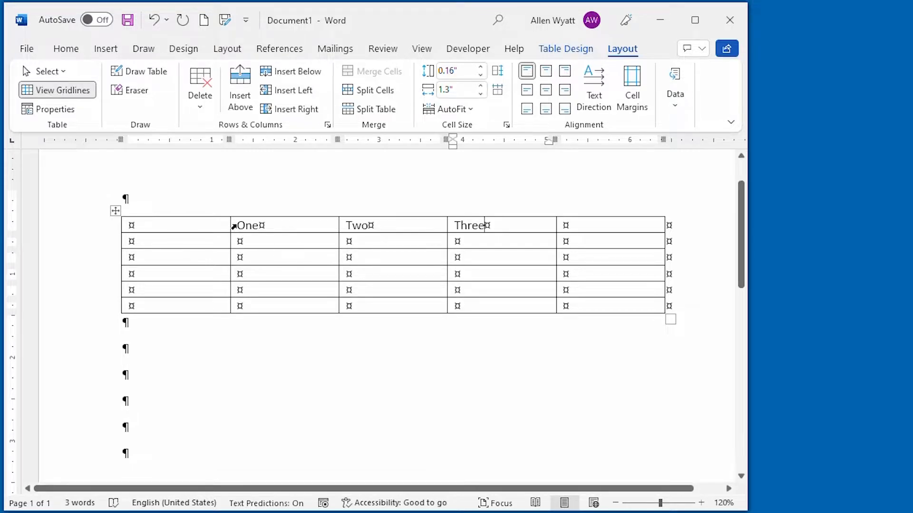
- Merge the first-row cells containing One, Two and Three into a single cell
drag(234, 226, 454, 226)
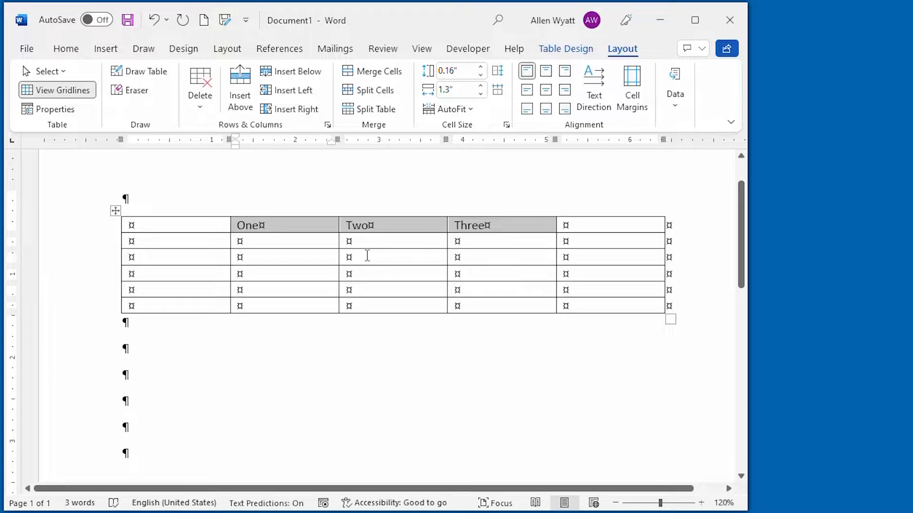
click(375, 76)
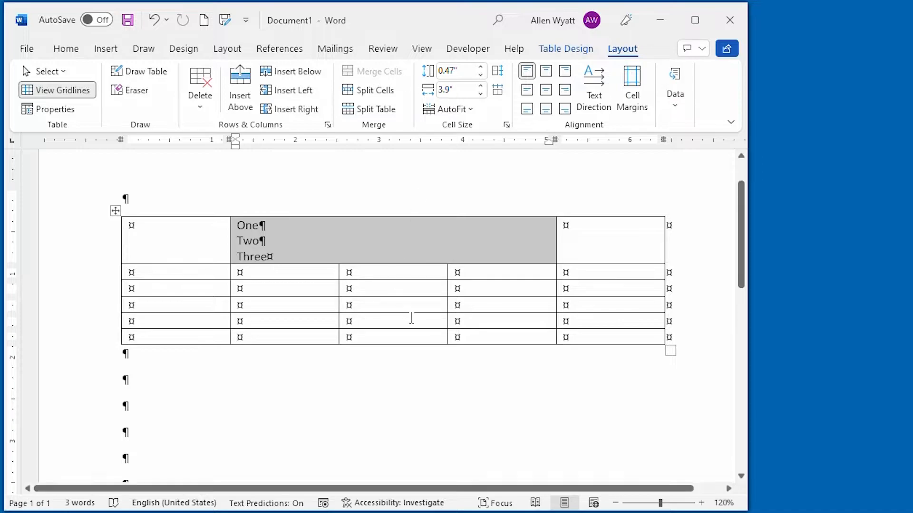
click(412, 291)
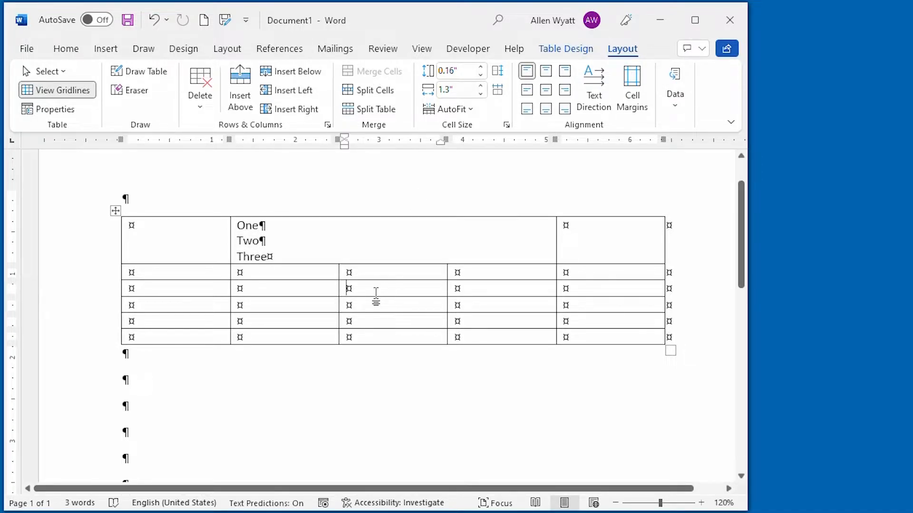
- Use the Eraser to combine the third and fourth cells of the table's third and fourth rows into one large cell
click(141, 95)
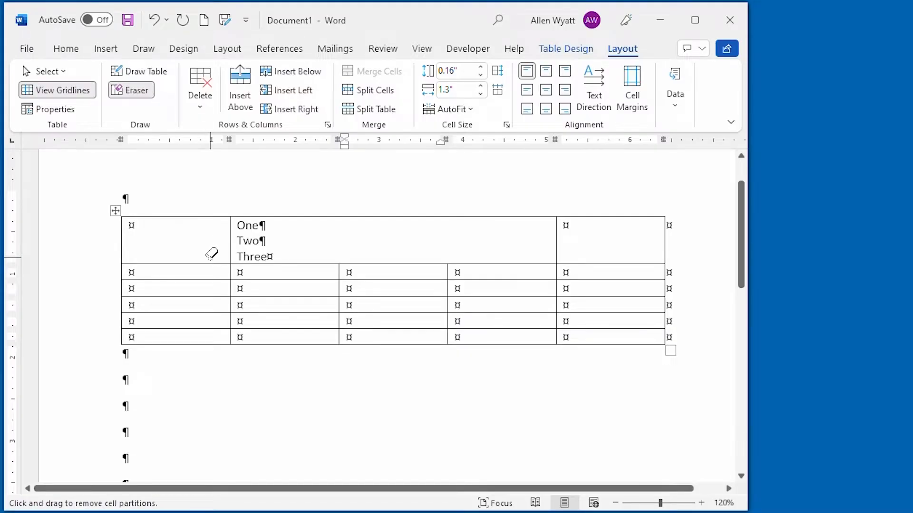
click(448, 288)
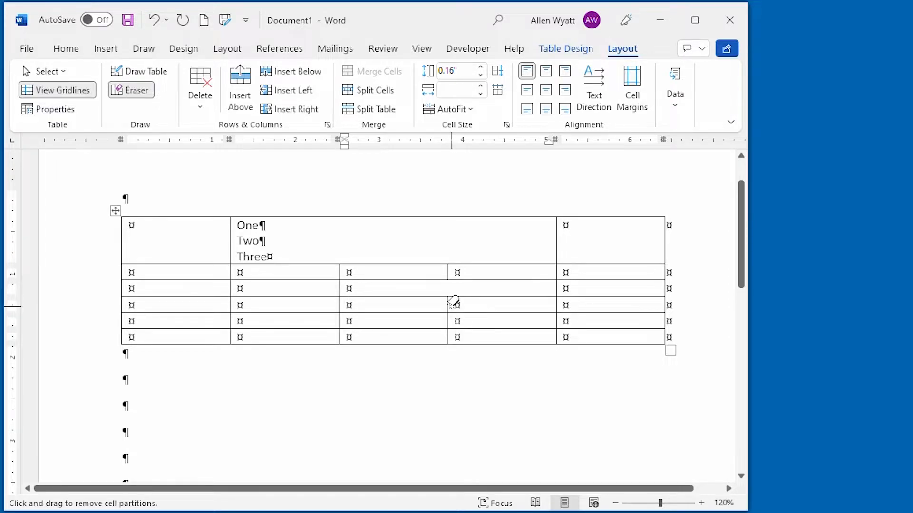
click(447, 306)
click(453, 296)
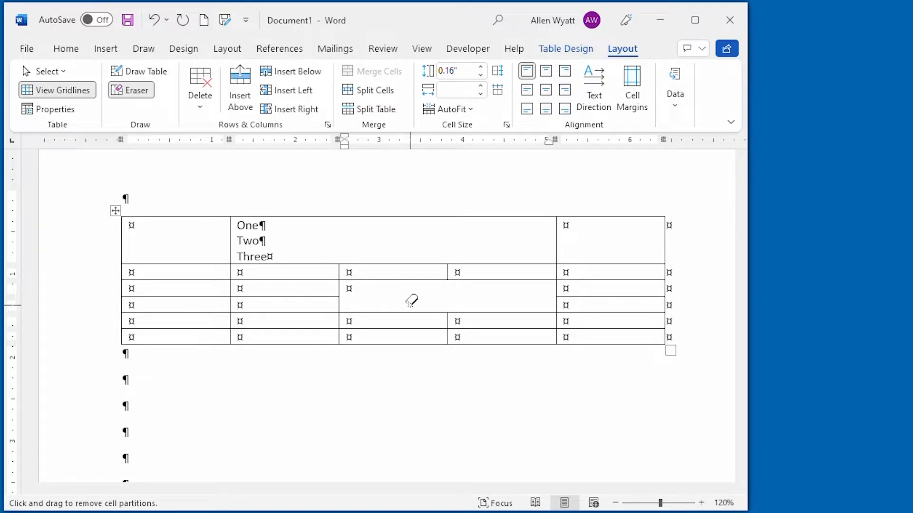
key(Escape)
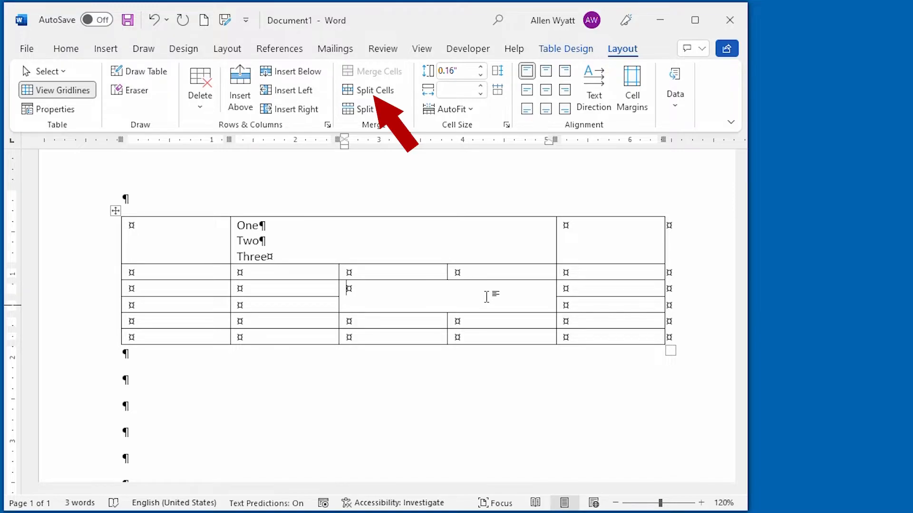
- Split the large blank merged cell in the third and fourth rows into 4 columns and 2 rows
click(385, 91)
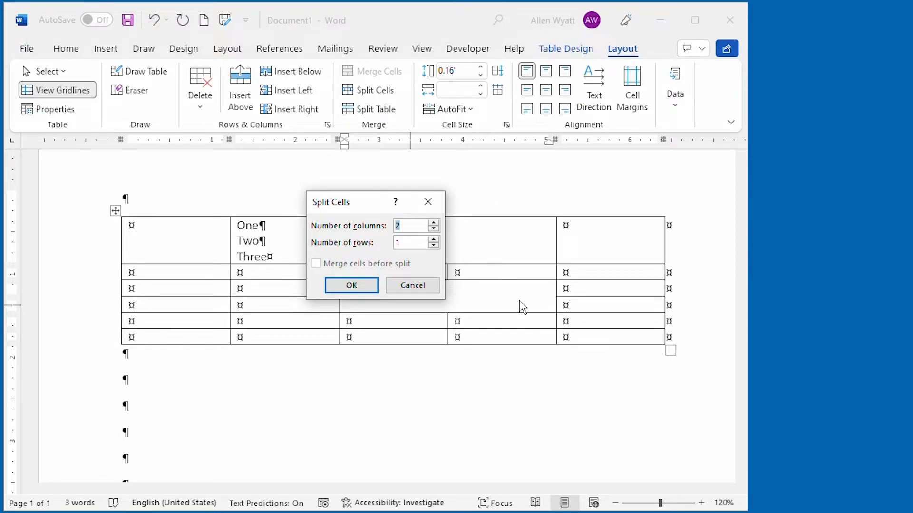
drag(379, 204, 250, 197)
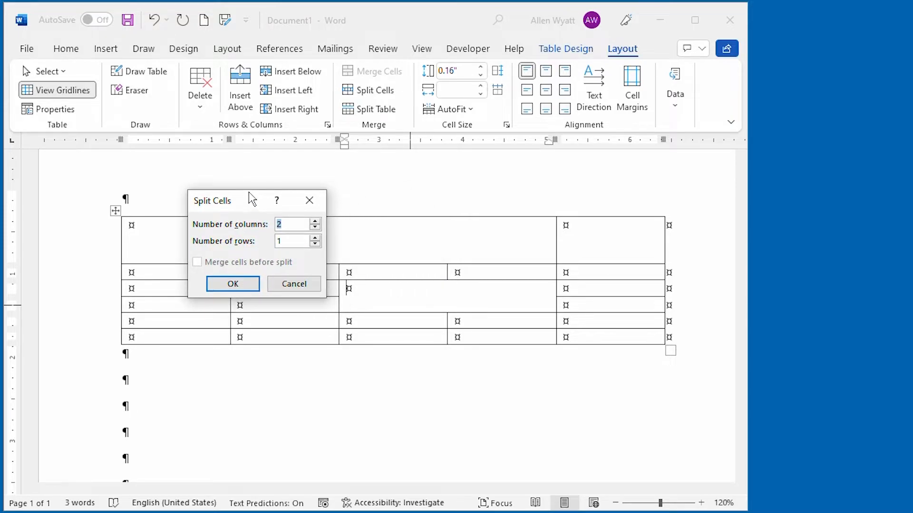
click(316, 221)
click(316, 221)
click(315, 238)
click(232, 284)
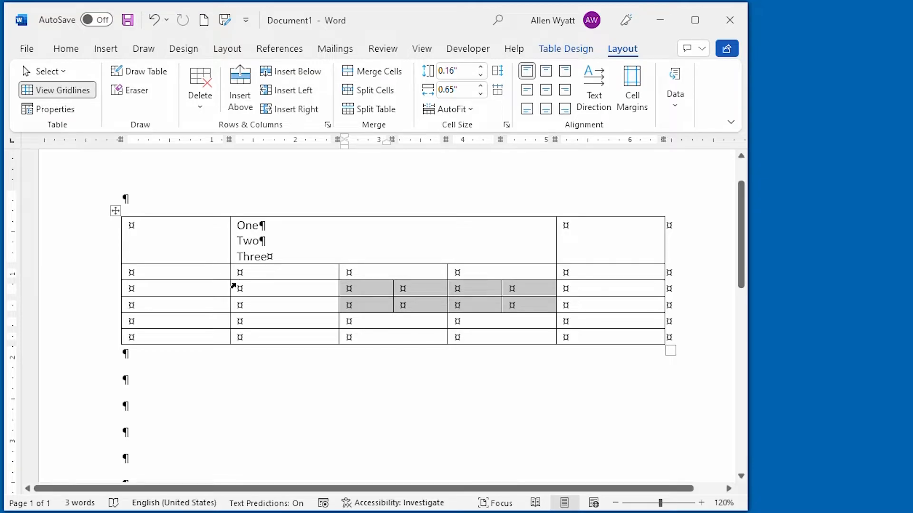
- Split the first-row cell containing One, Two and Three into 7 columns and 8 rows
click(293, 241)
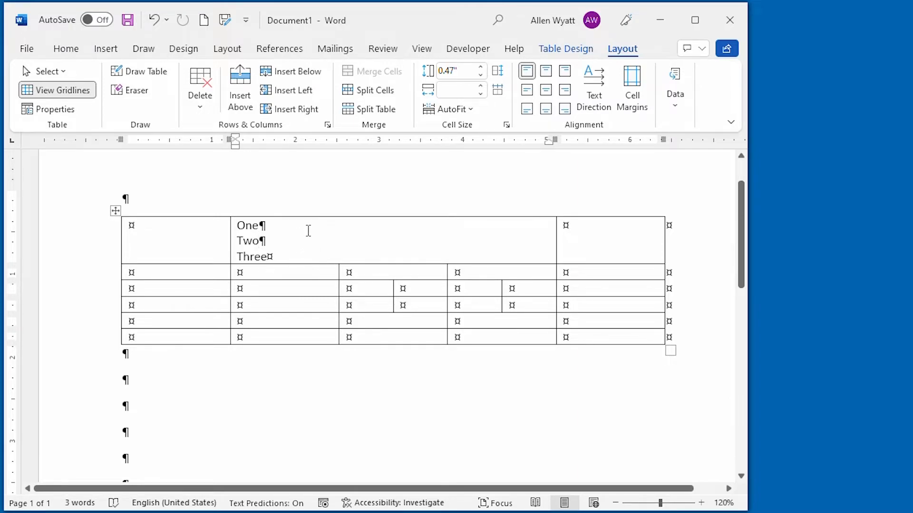
click(379, 93)
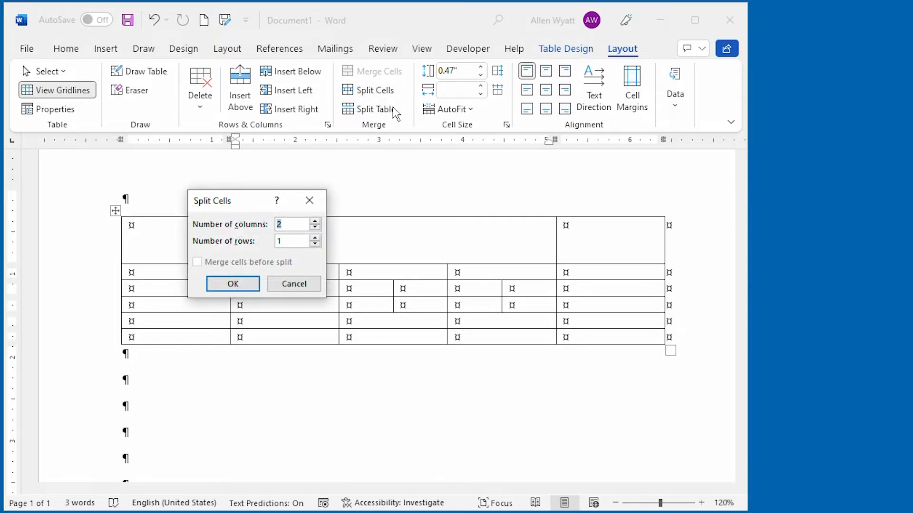
drag(262, 198, 346, 330)
click(400, 350)
click(401, 350)
click(401, 349)
click(401, 350)
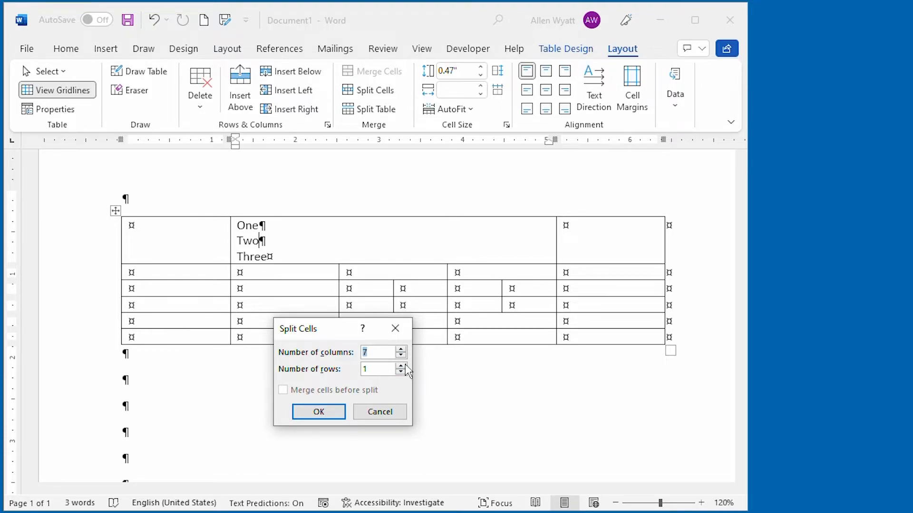
click(402, 366)
click(402, 366)
click(402, 366)
click(402, 366)
click(402, 366)
click(326, 412)
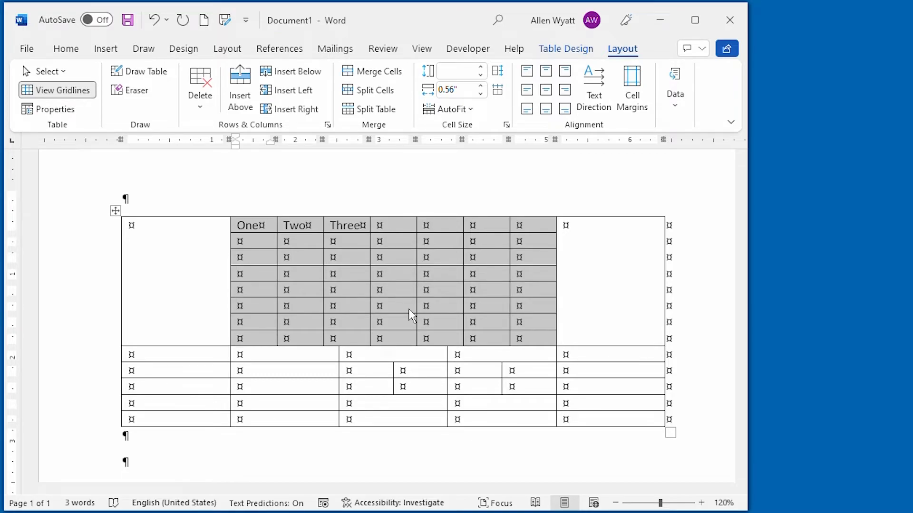
- Draw a vertical border through the second column's cells in the second and third rows below the seven-column block
click(174, 370)
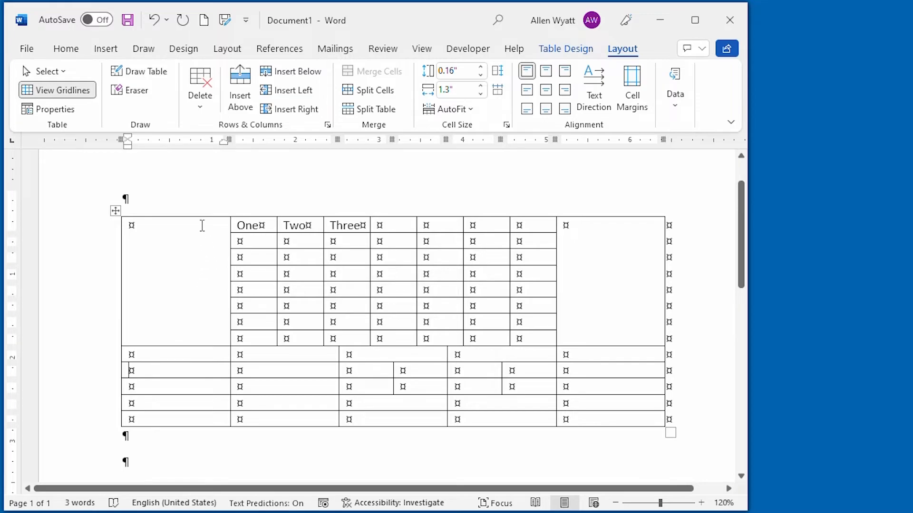
click(141, 77)
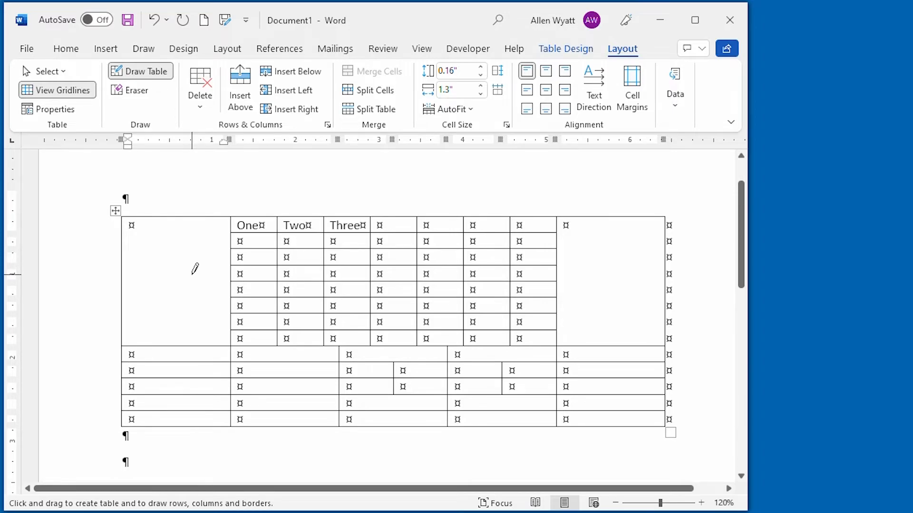
drag(172, 347, 172, 362)
drag(188, 343, 188, 354)
drag(289, 362, 288, 387)
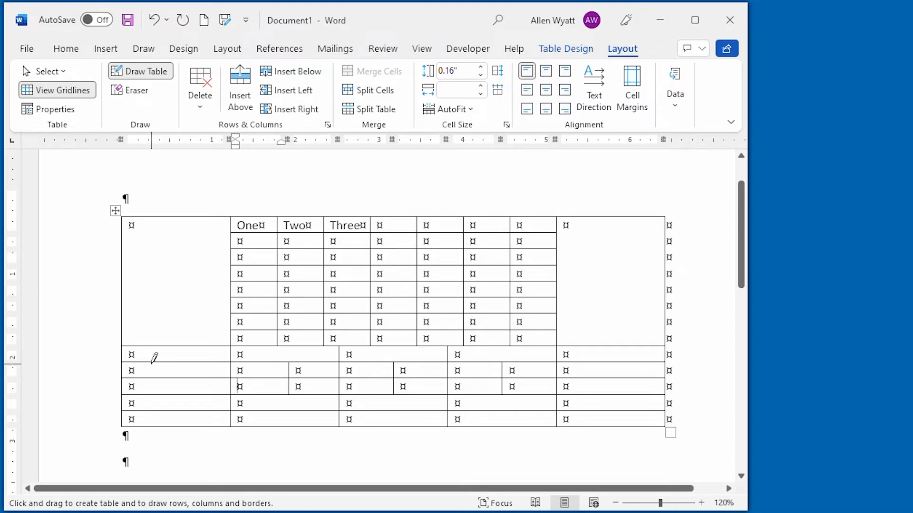
- Draw a vertical border through the first column's upper four cells below the tall cell, and a horizontal border across the last column's tall cell
drag(153, 362, 154, 404)
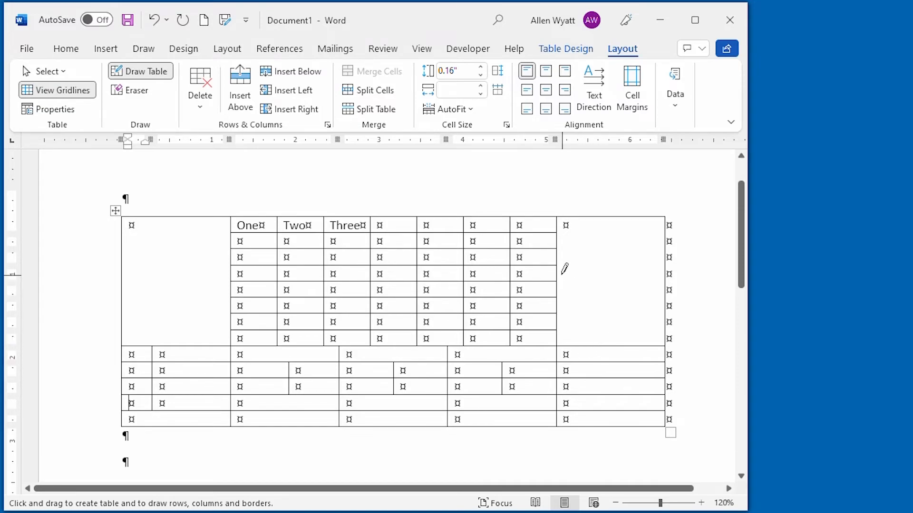
drag(558, 274, 658, 273)
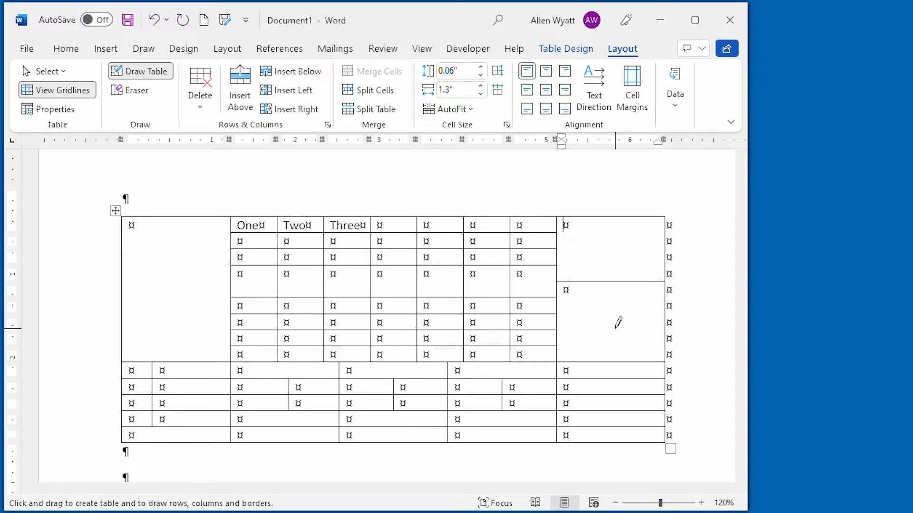
key(Escape)
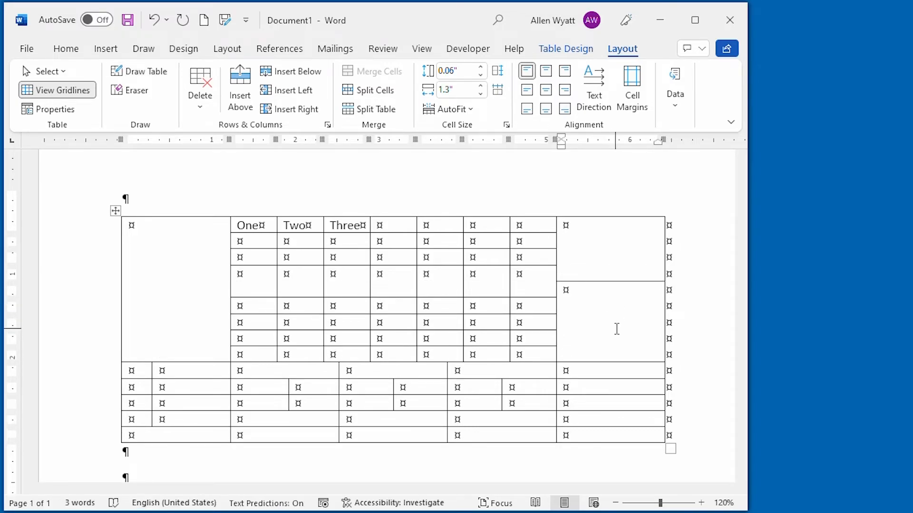